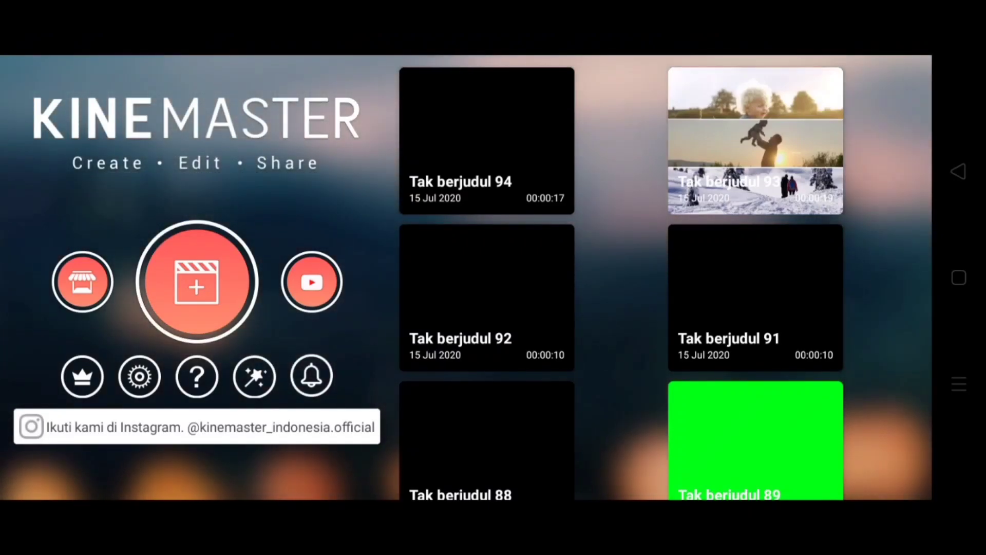
# Step: Create a new 16:9 project with a black solid-colour background clip
pyautogui.click(196, 297)
pyautogui.click(239, 316)
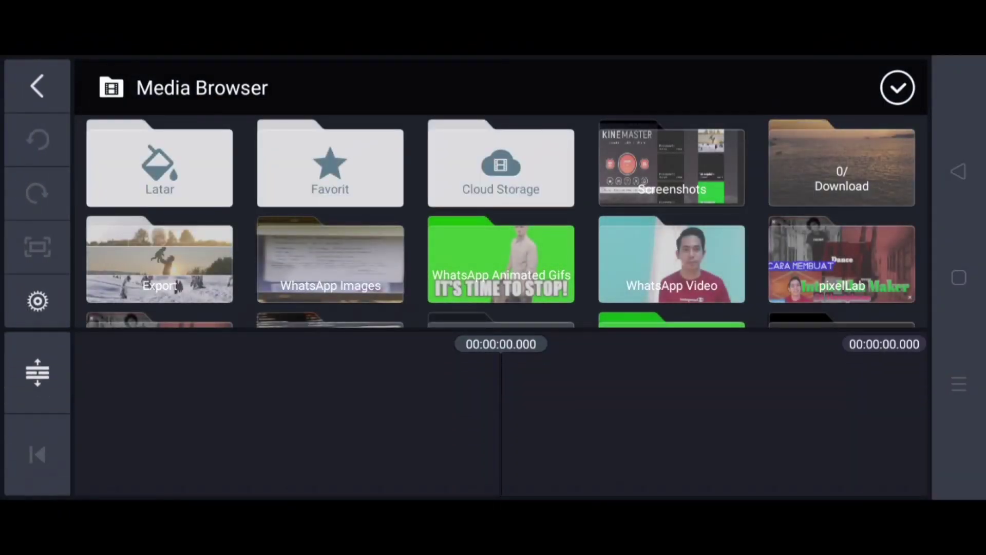
pyautogui.click(130, 170)
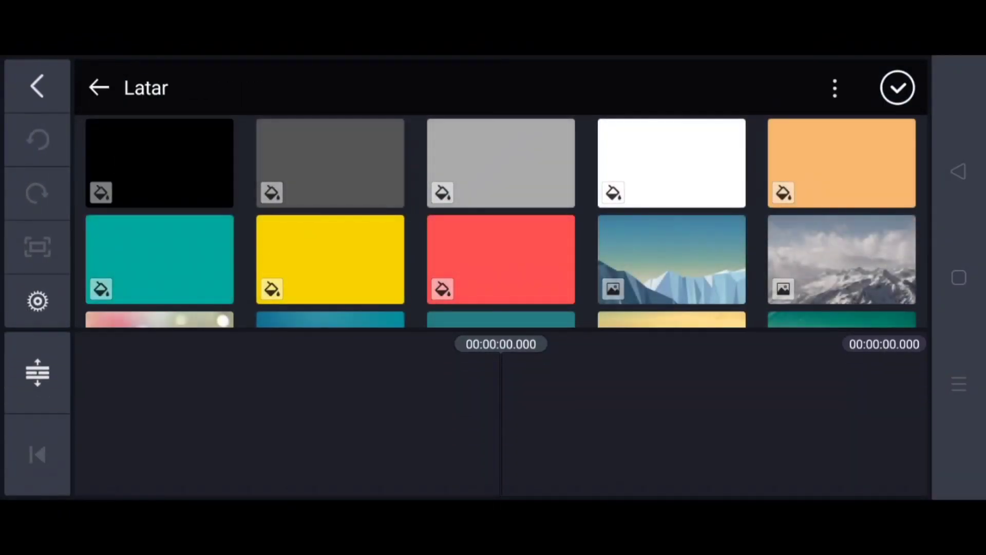
pyautogui.click(144, 170)
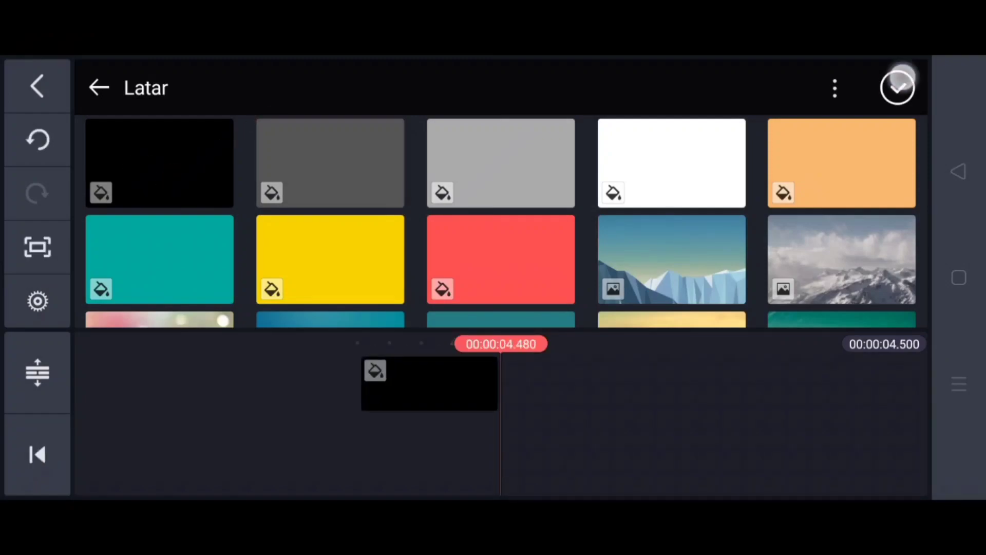
pyautogui.click(899, 86)
# Step: Stretch the black background clip to 00:22.891
pyautogui.click(454, 374)
pyautogui.moveTo(504, 384); pyautogui.dragTo(843, 394)
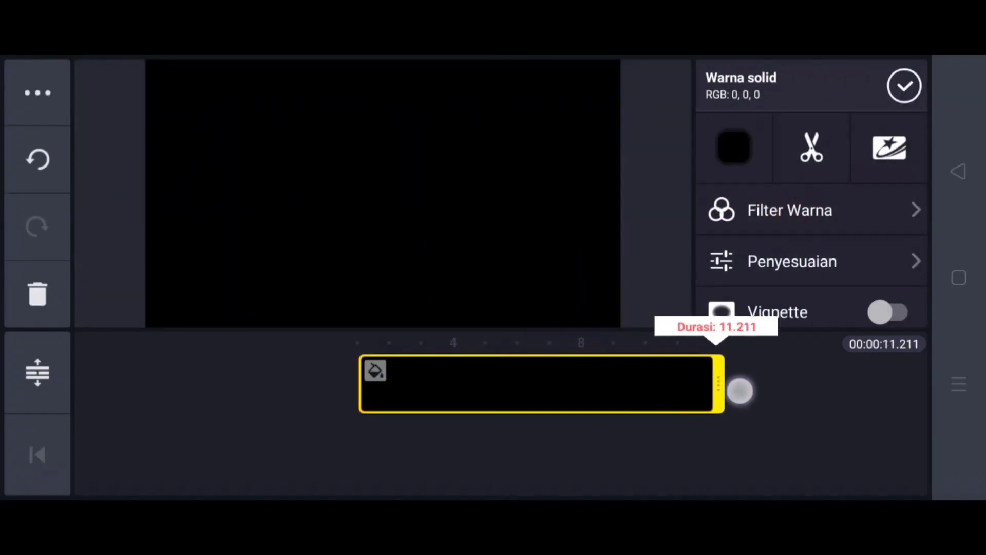
pyautogui.moveTo(506, 383); pyautogui.dragTo(720, 412)
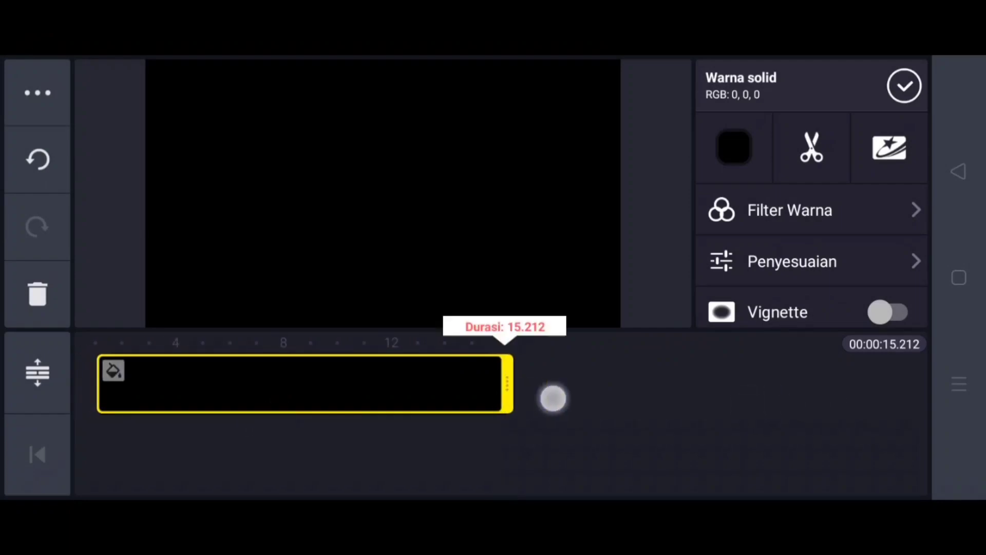
pyautogui.click(728, 410)
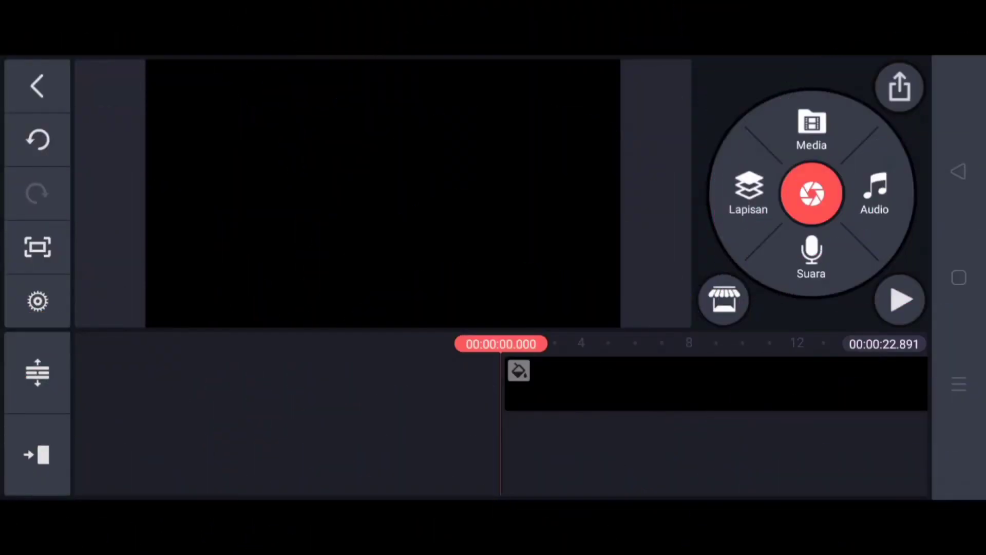
# Step: Add the calm-sea paddleboarder clip from Download as a layer, scaled to fill the frame
pyautogui.click(749, 193)
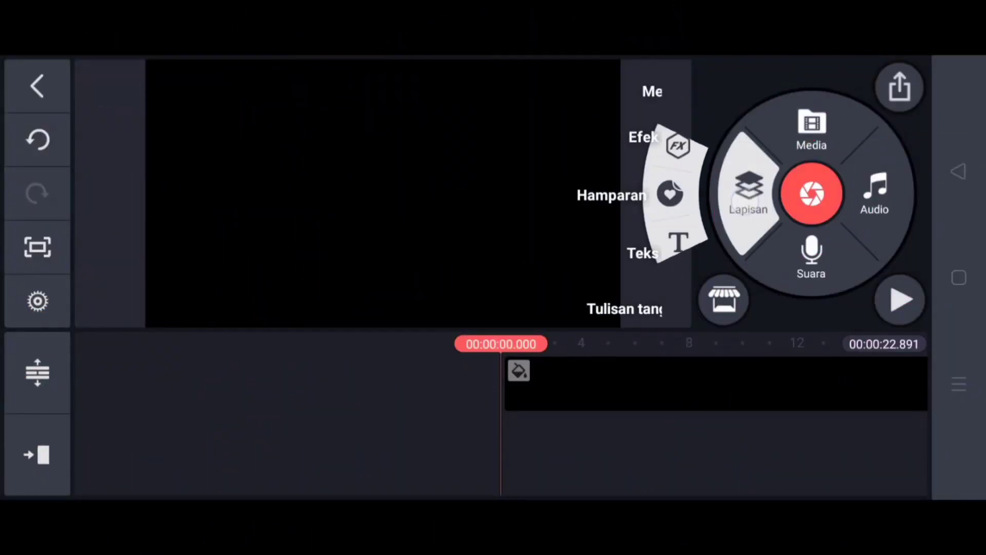
pyautogui.click(703, 101)
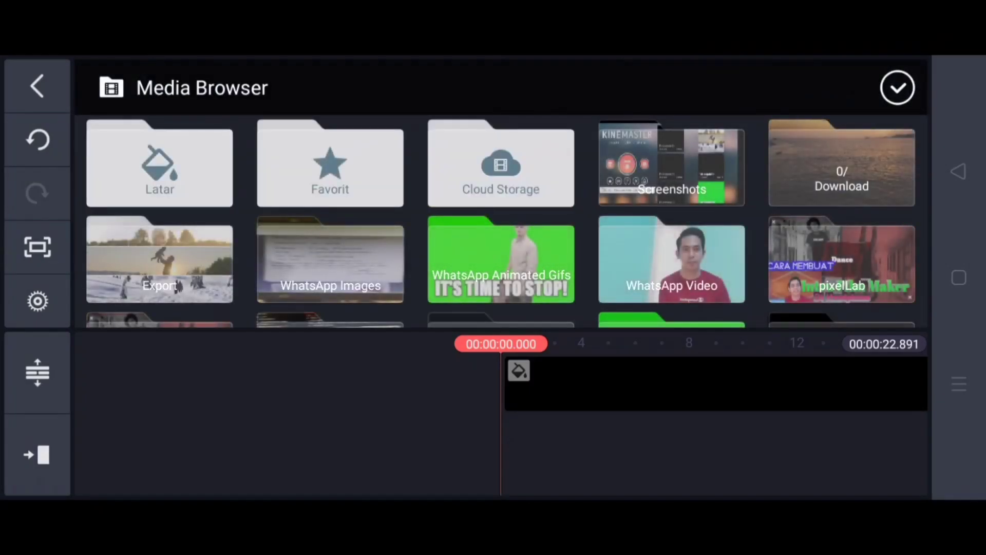
pyautogui.click(858, 170)
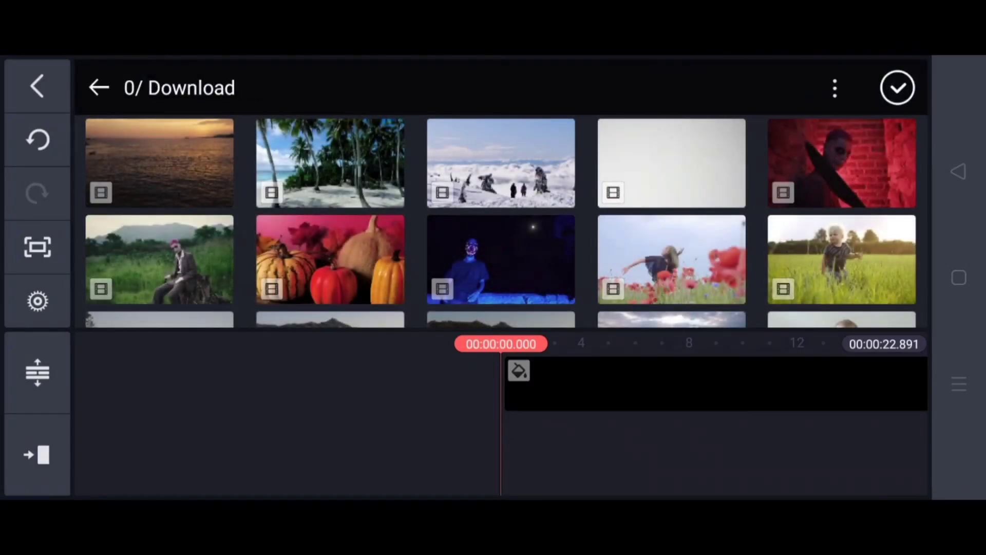
pyautogui.moveTo(157, 262); pyautogui.dragTo(128, 193)
pyautogui.moveTo(136, 255); pyautogui.dragTo(135, 206)
pyautogui.click(679, 251)
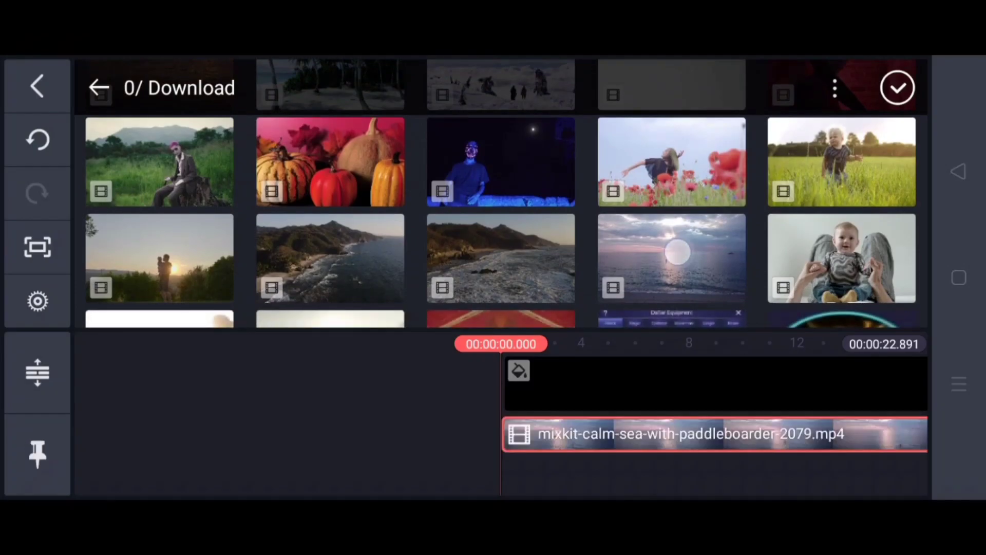
pyautogui.moveTo(561, 294); pyautogui.dragTo(633, 335)
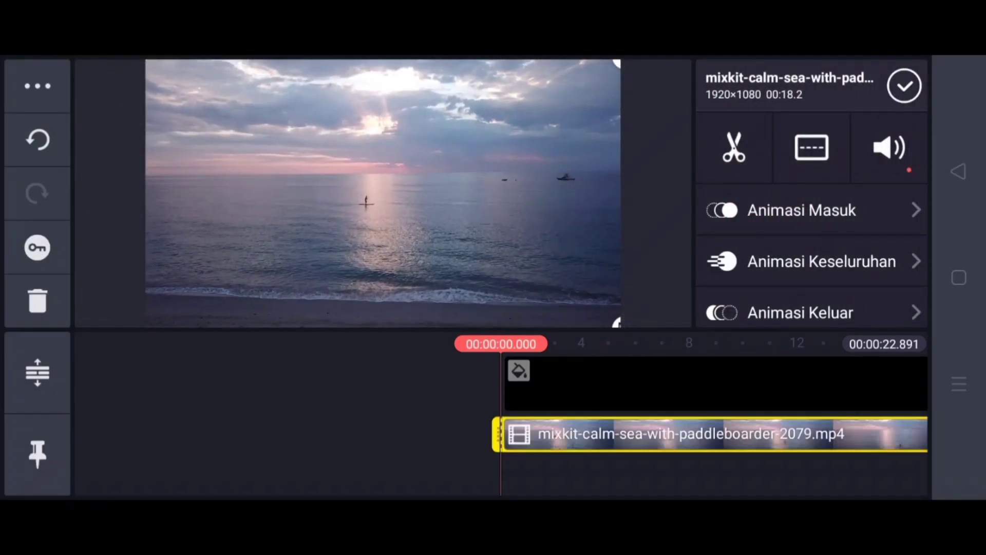
pyautogui.click(905, 84)
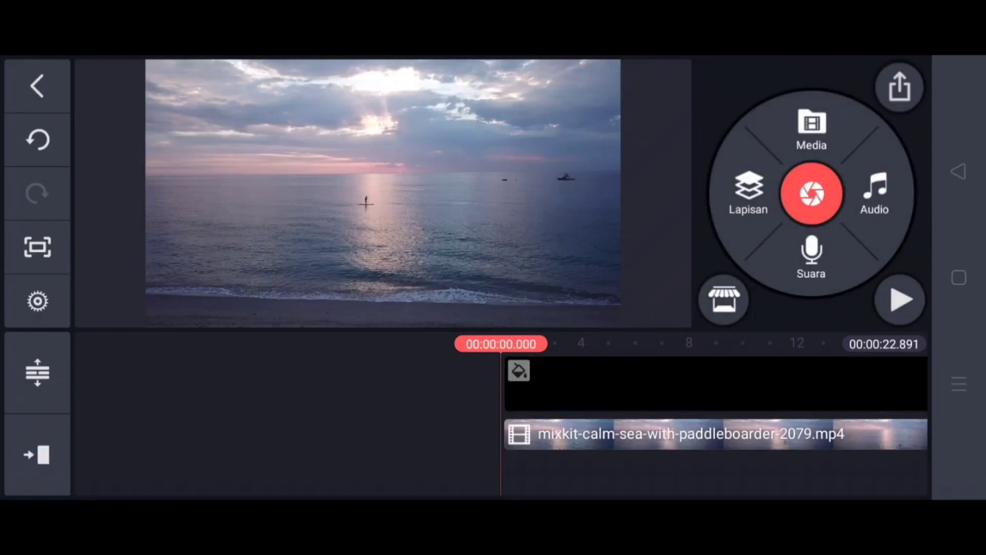
# Step: Add the beach-shore clip from the Download folder as a new media layer
pyautogui.click(748, 193)
pyautogui.click(705, 100)
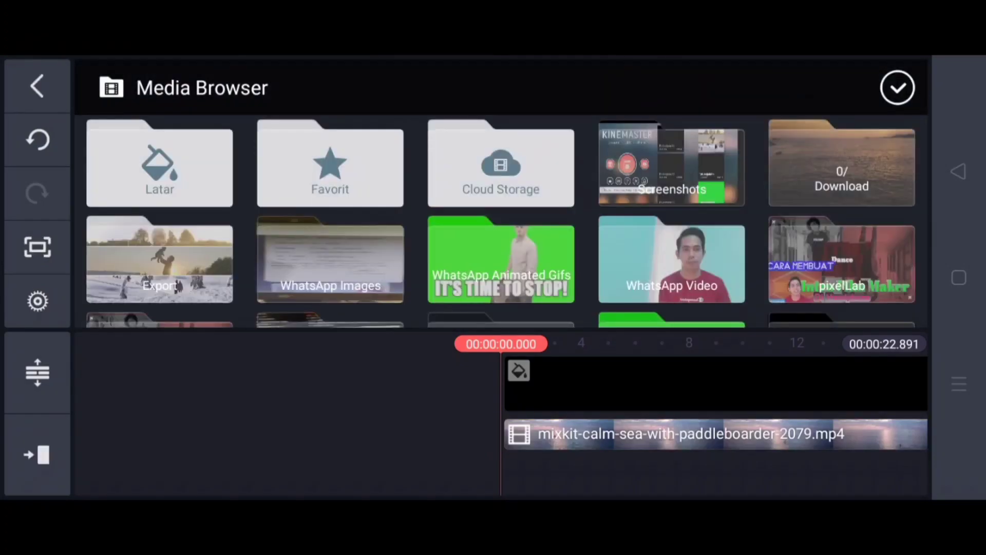
pyautogui.click(842, 163)
pyautogui.scroll(-5, 501, 221)
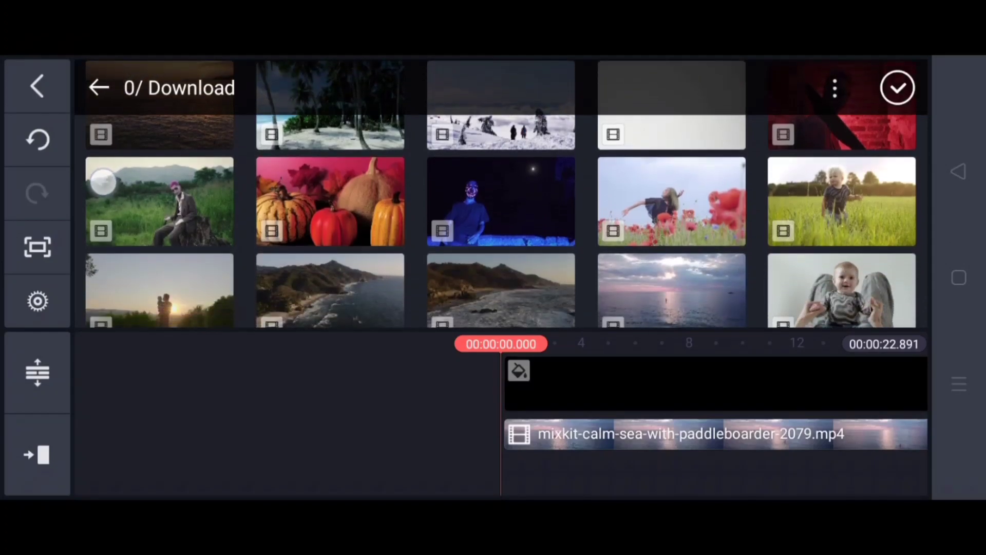
pyautogui.click(501, 208)
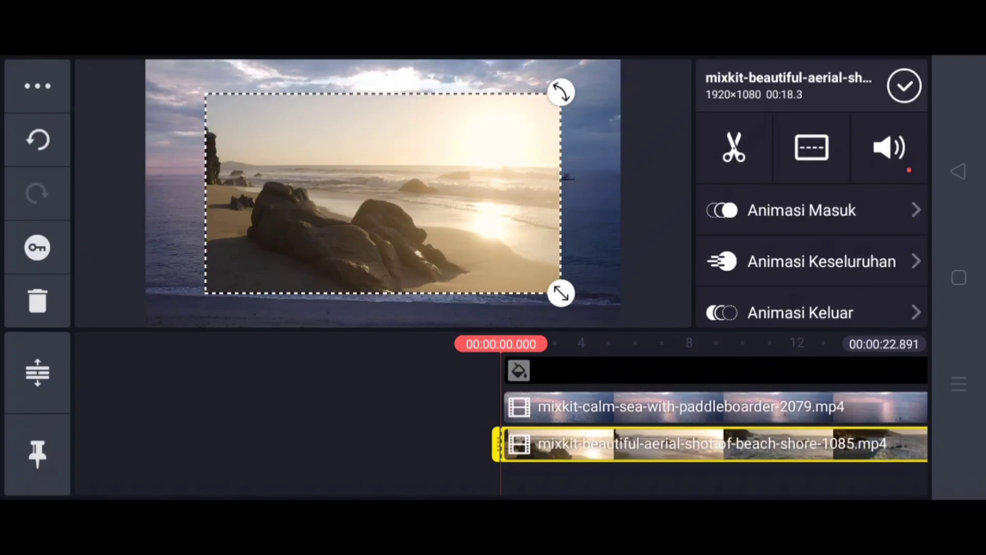
# Step: Turn on masking for the beach clip with a diagonal triangle shape
pyautogui.moveTo(864, 250); pyautogui.dragTo(905, 125)
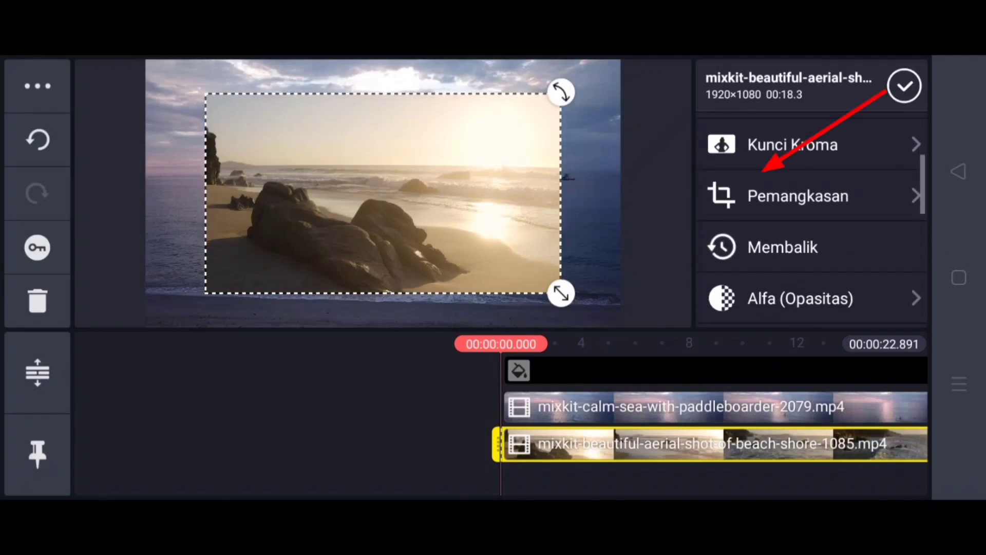
pyautogui.click(863, 202)
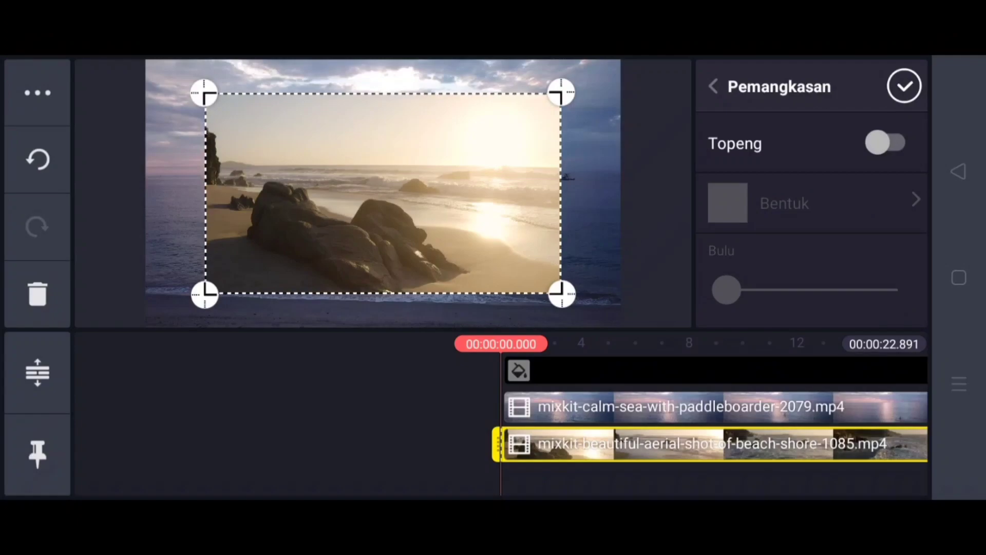
pyautogui.click(886, 143)
pyautogui.click(843, 200)
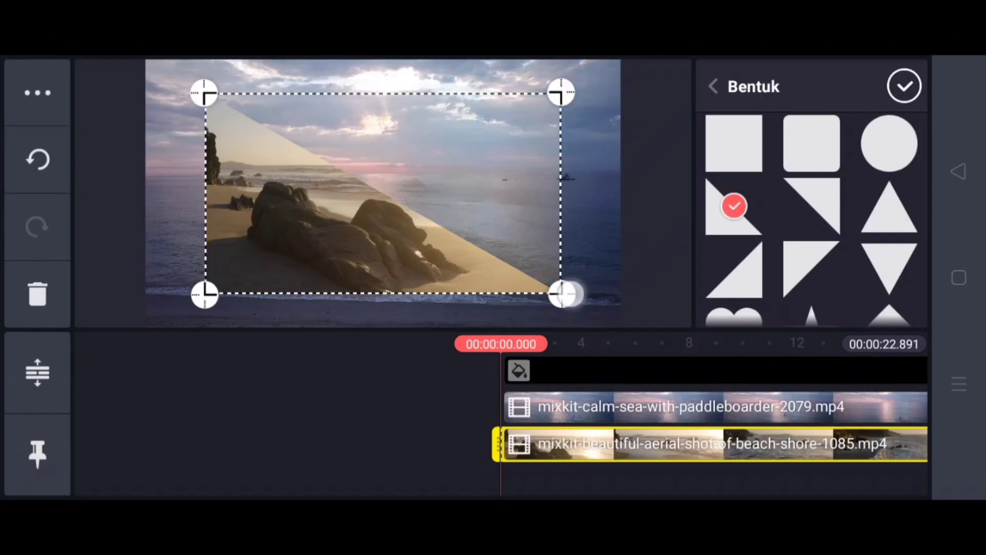
pyautogui.moveTo(562, 294); pyautogui.dragTo(547, 273)
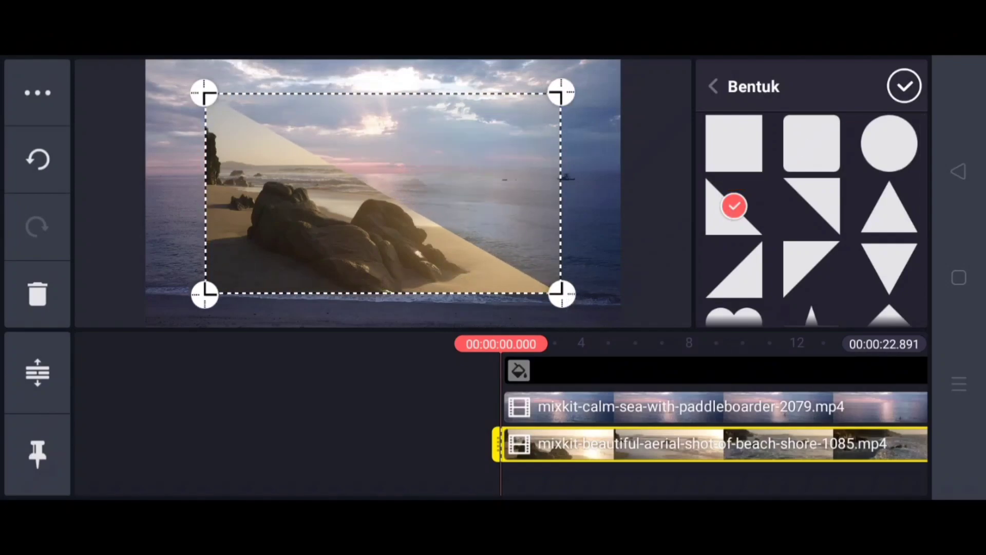
pyautogui.click(893, 92)
# Step: Enlarge the beach triangle and move it into the lower-left corner
pyautogui.click(264, 245)
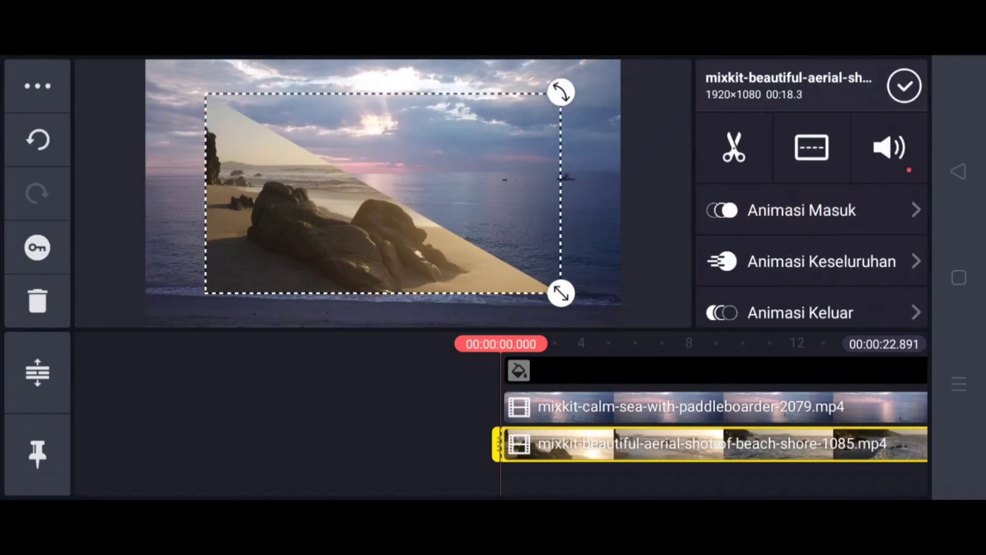
pyautogui.moveTo(559, 306); pyautogui.dragTo(568, 294)
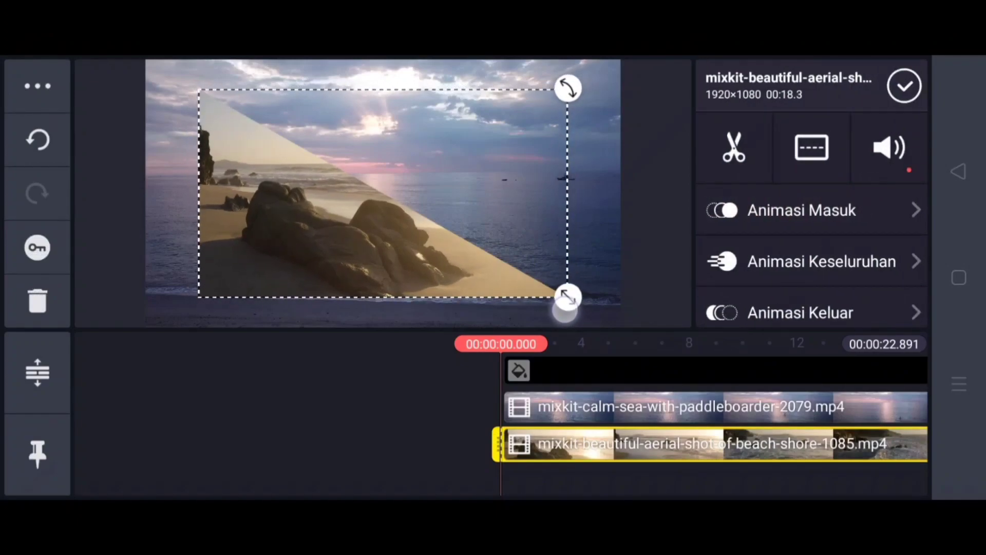
pyautogui.moveTo(262, 258); pyautogui.dragTo(204, 291)
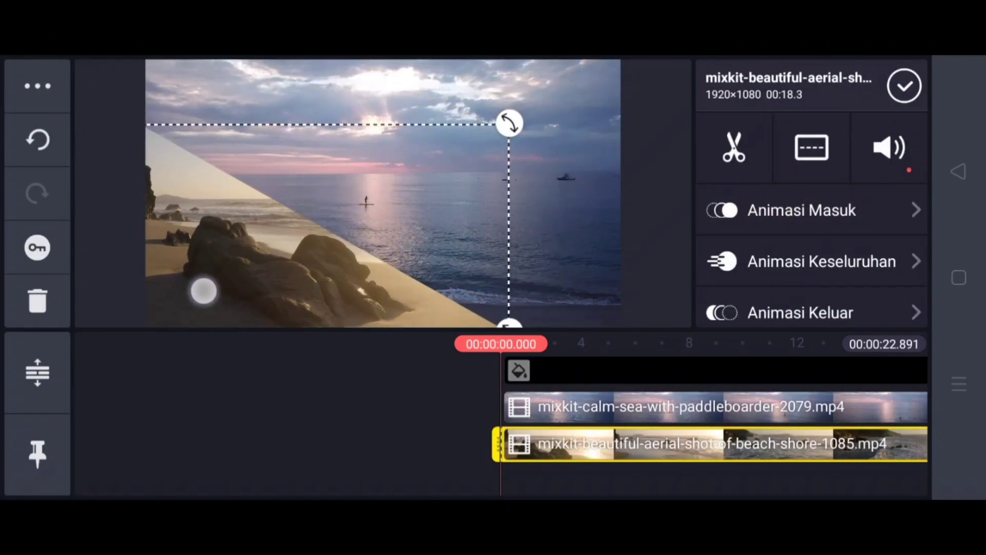
# Step: Add the sea-at-sunset clip from the Download folder as a new layer
pyautogui.click(902, 87)
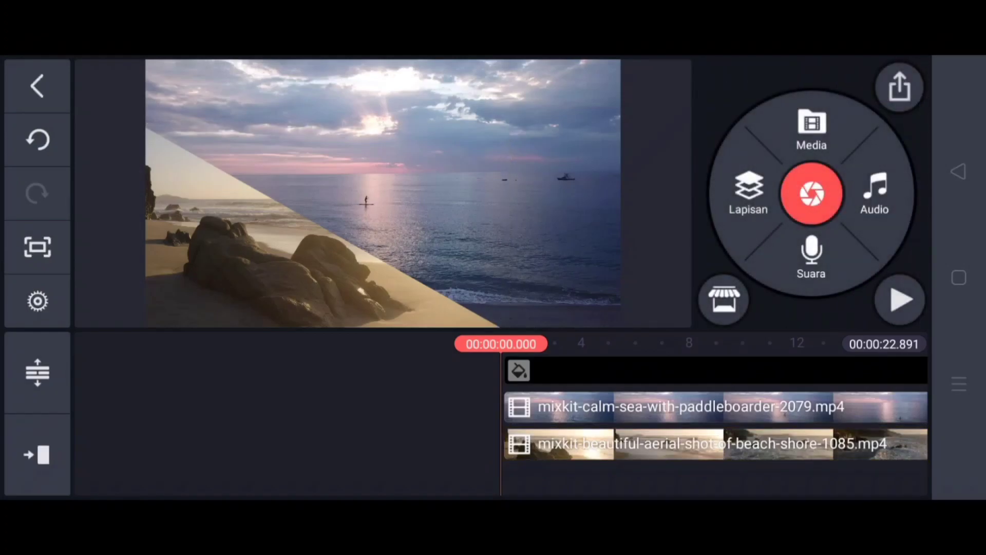
pyautogui.click(749, 195)
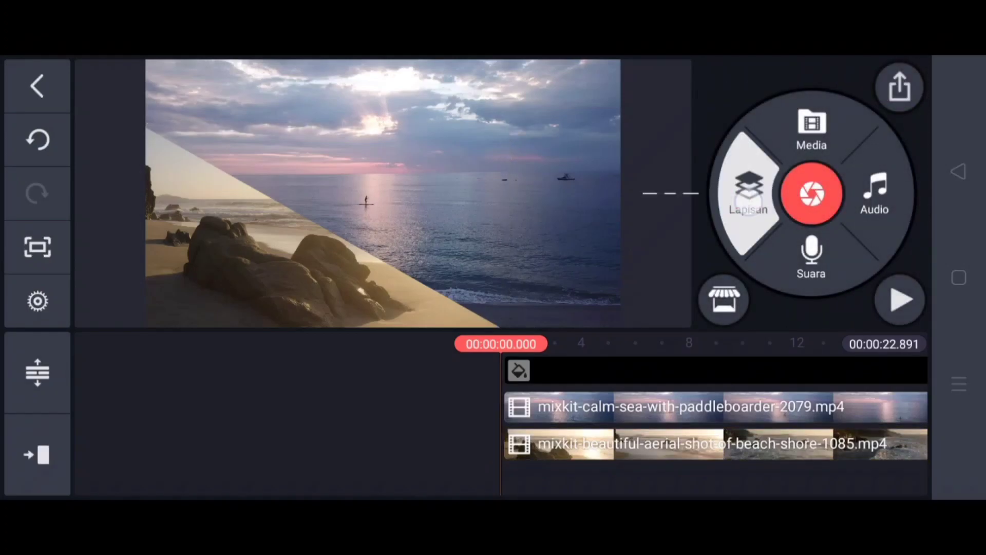
pyautogui.click(704, 101)
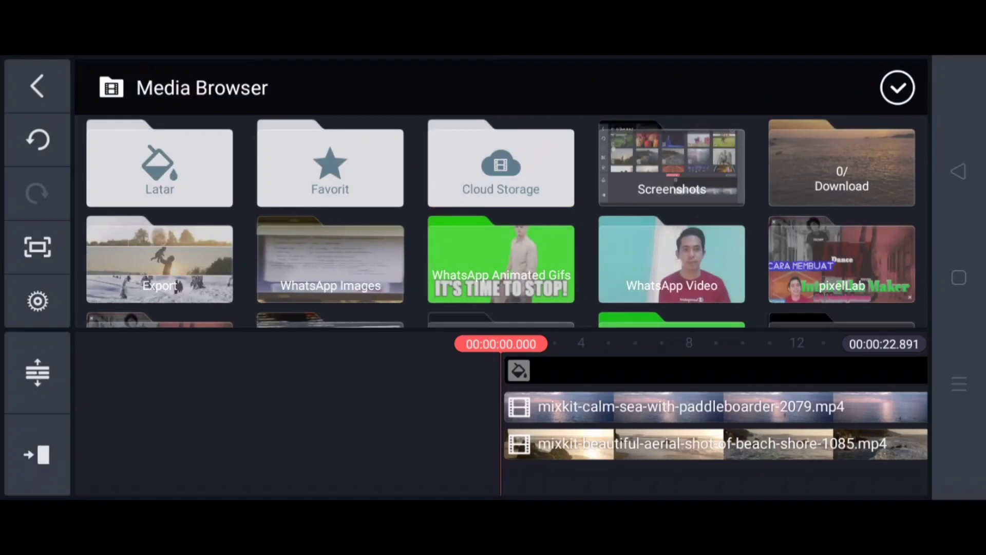
pyautogui.click(842, 164)
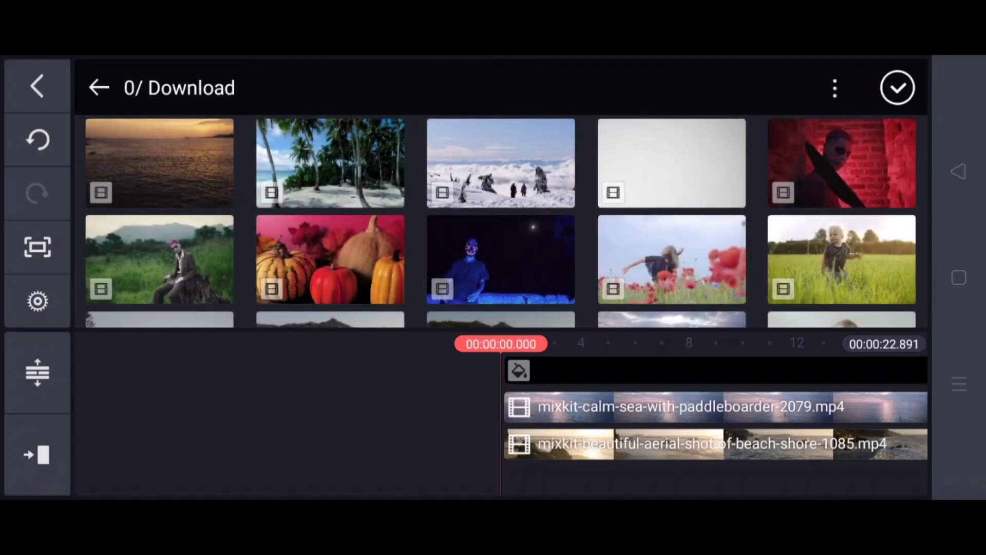
pyautogui.click(159, 164)
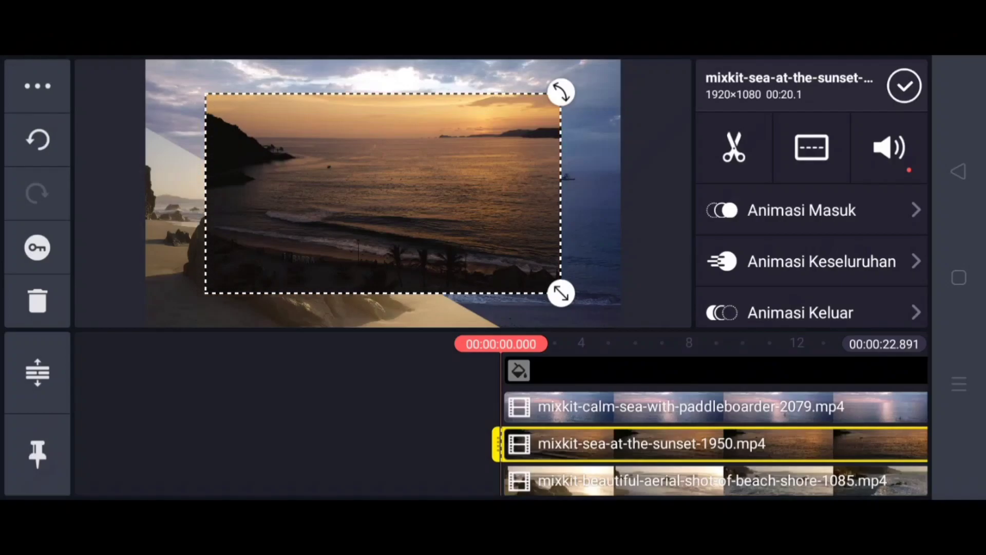
# Step: Mask the sunset clip to the lower-left triangle shape
pyautogui.moveTo(876, 267); pyautogui.dragTo(876, 142)
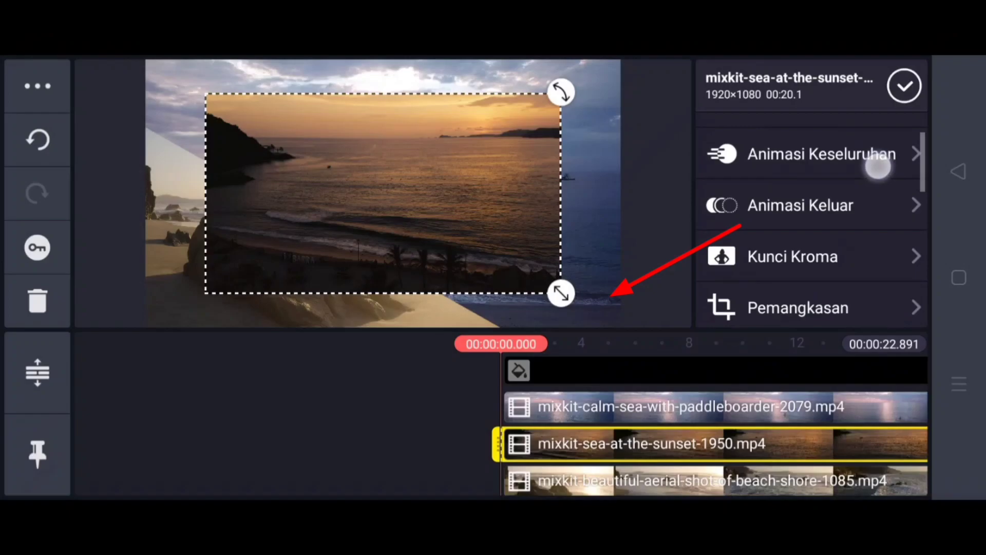
pyautogui.click(858, 273)
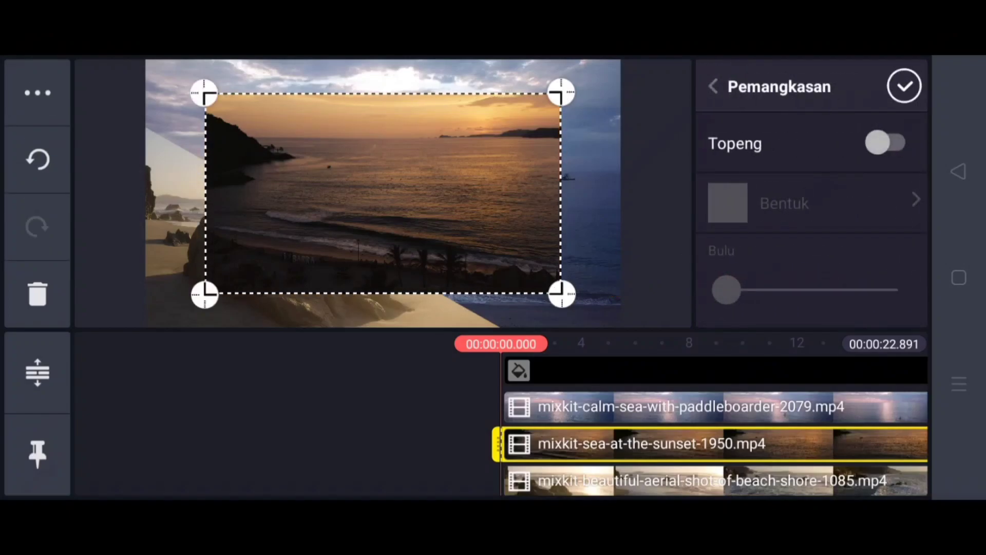
pyautogui.click(892, 143)
pyautogui.click(833, 198)
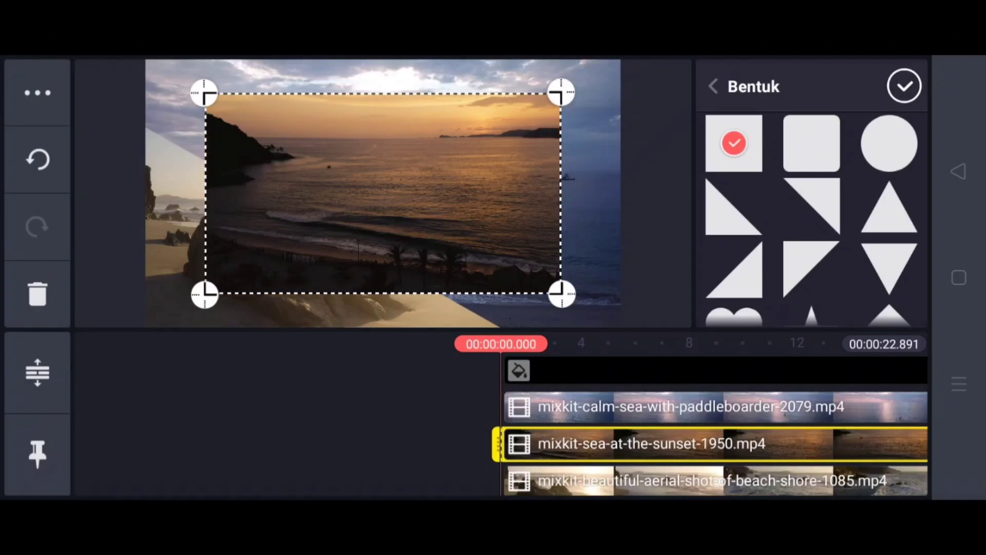
pyautogui.click(734, 270)
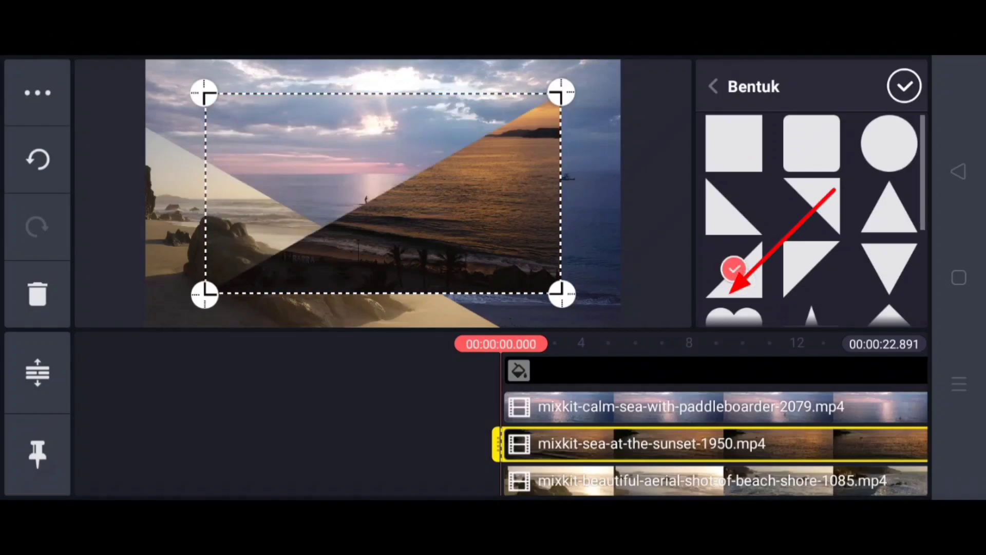
pyautogui.moveTo(540, 280); pyautogui.dragTo(585, 317)
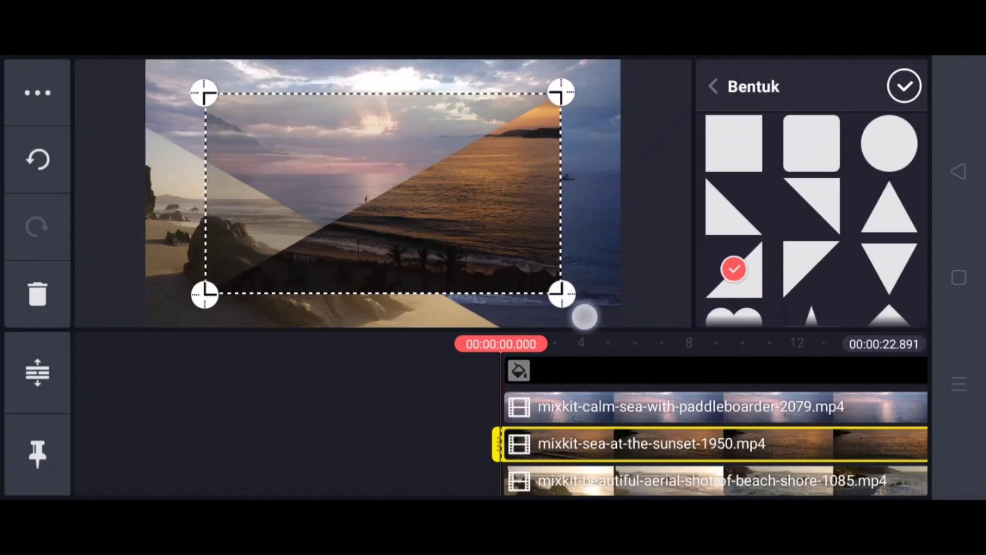
pyautogui.click(907, 80)
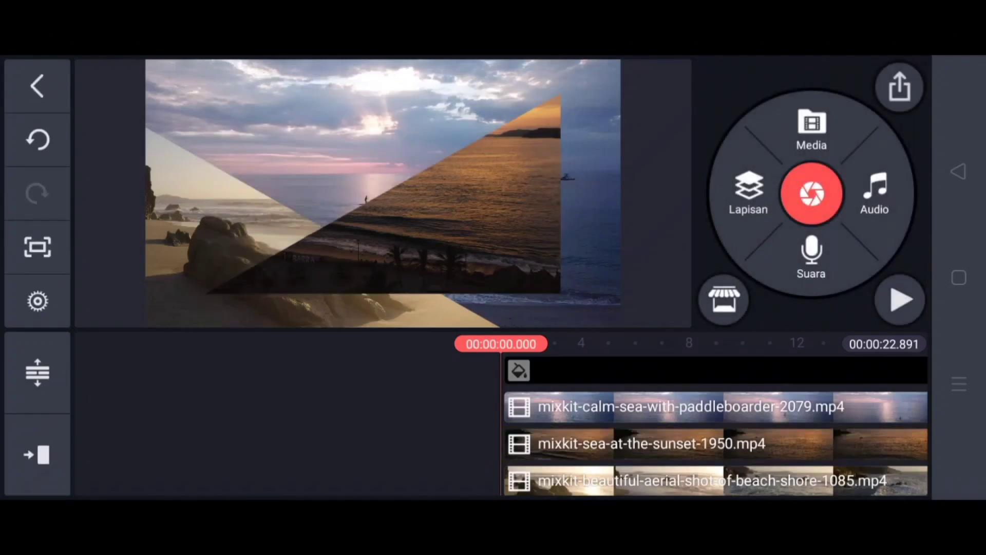
# Step: Enlarge the sunset triangle and move it to the frame's right side
pyautogui.click(466, 214)
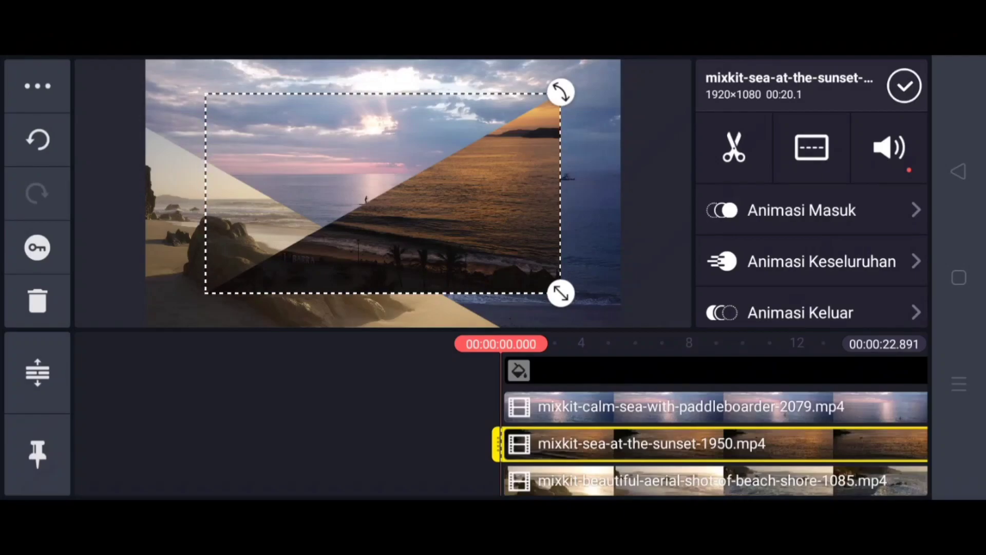
pyautogui.moveTo(561, 303); pyautogui.dragTo(572, 302)
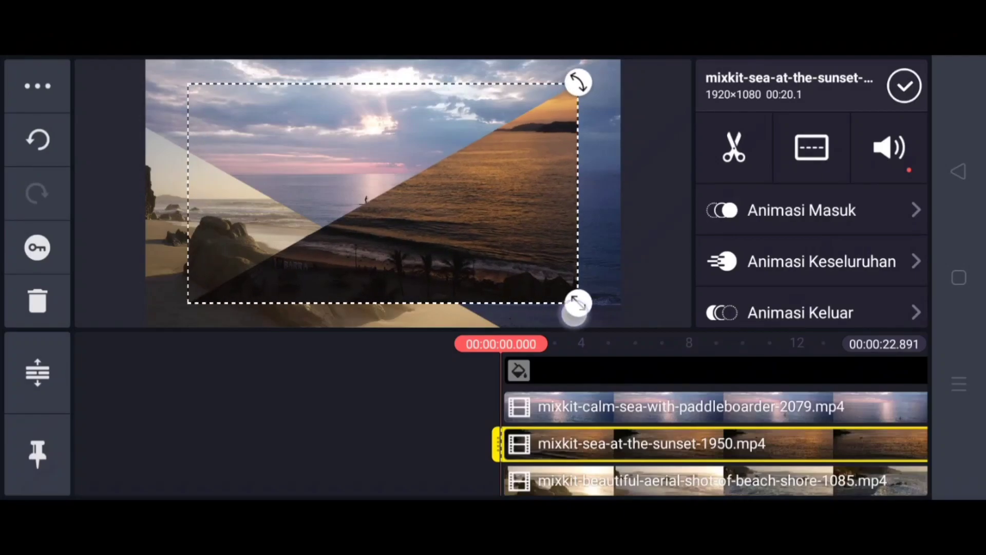
pyautogui.moveTo(488, 247); pyautogui.dragTo(535, 279)
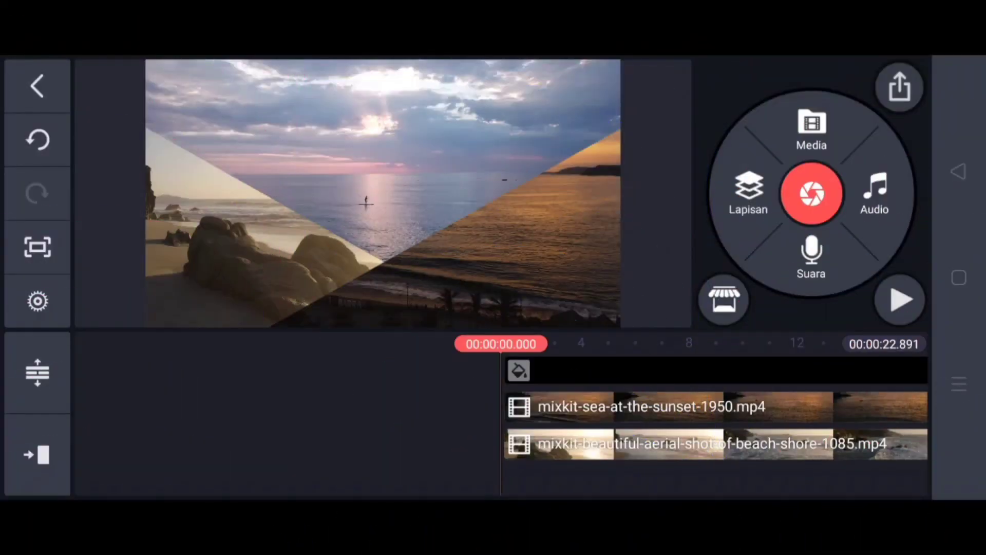
# Step: Draw a thin straight white line in a new handwriting layer
pyautogui.click(749, 195)
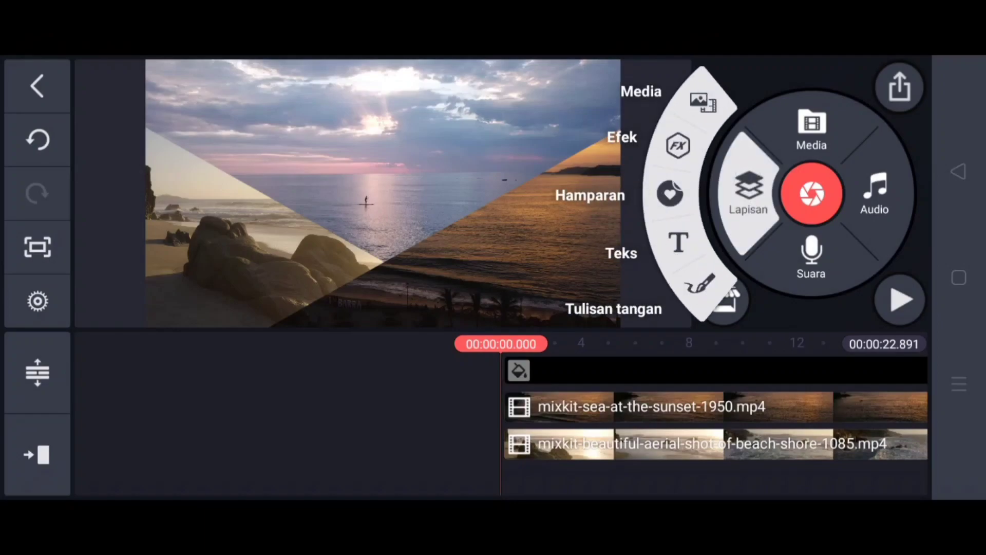
pyautogui.click(701, 284)
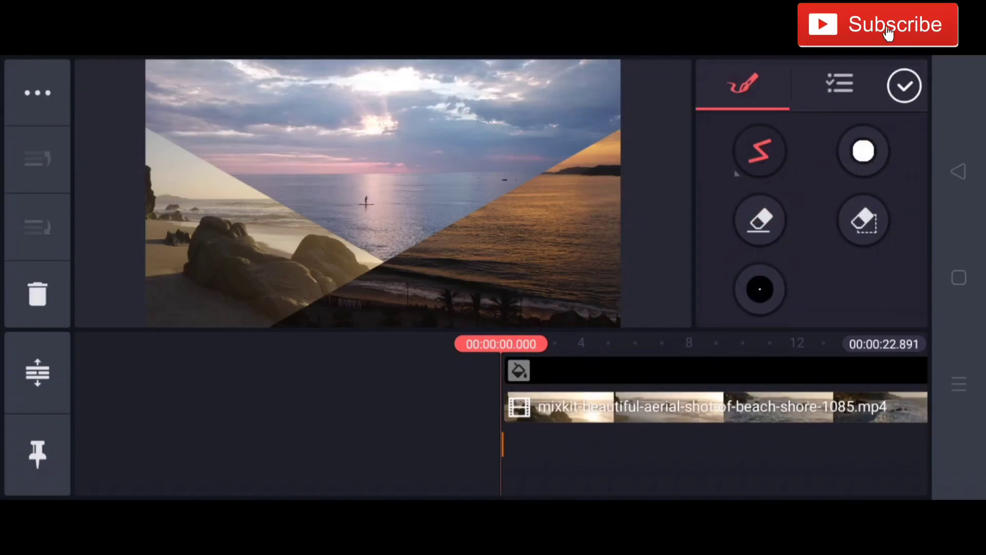
pyautogui.click(760, 151)
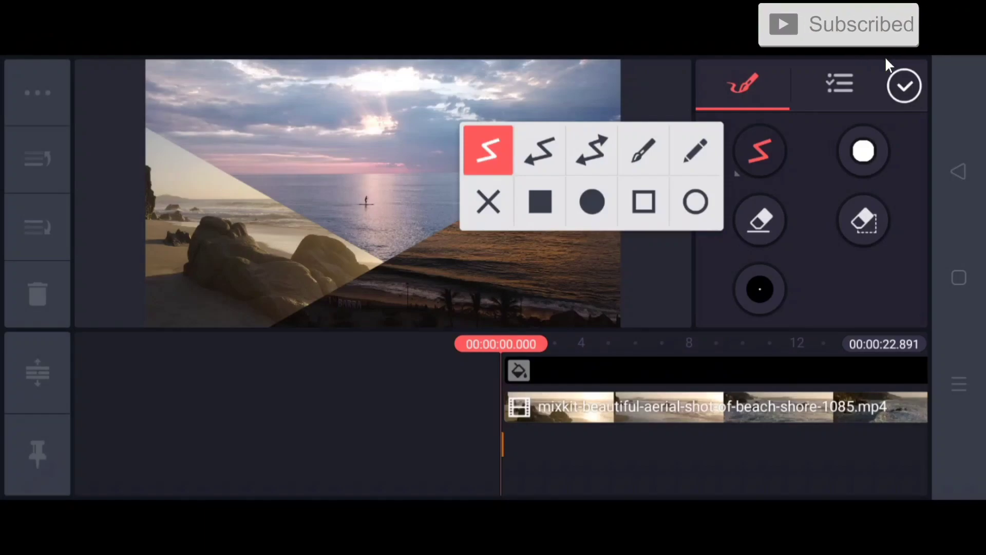
pyautogui.click(760, 289)
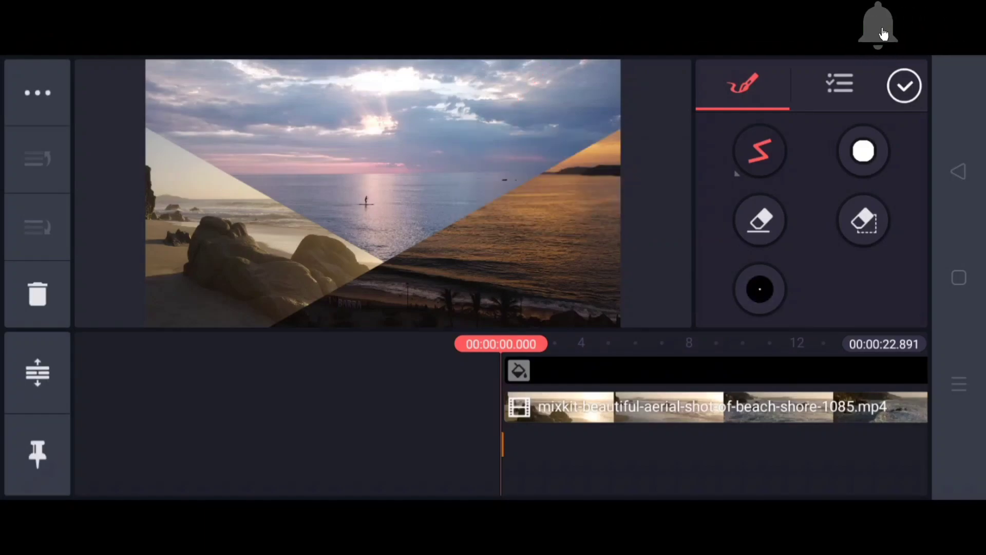
pyautogui.click(760, 289)
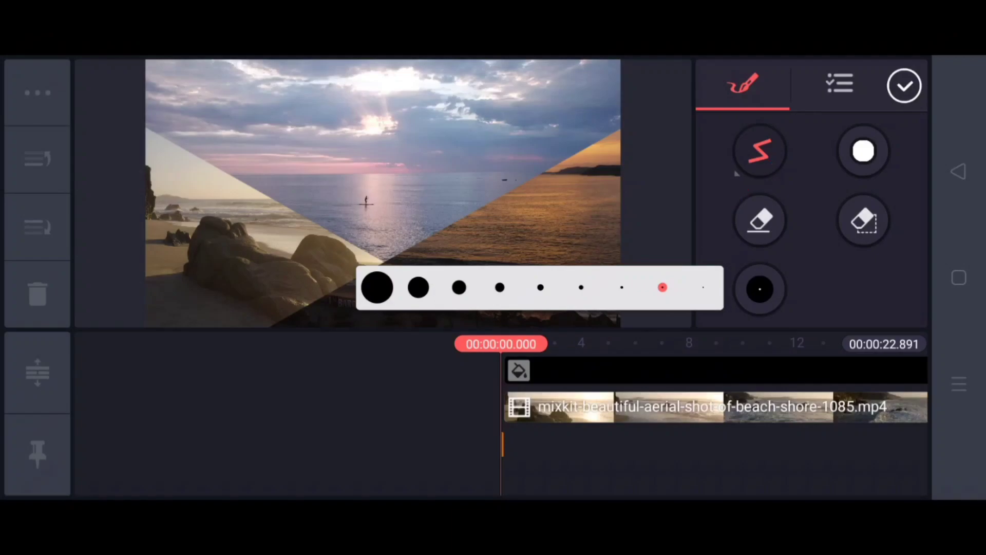
pyautogui.click(904, 86)
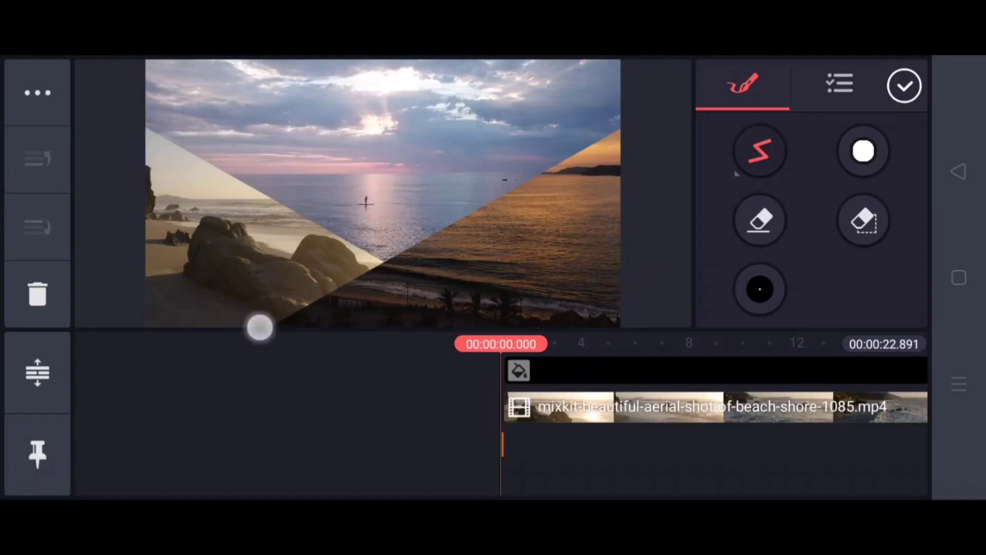
pyautogui.click(905, 86)
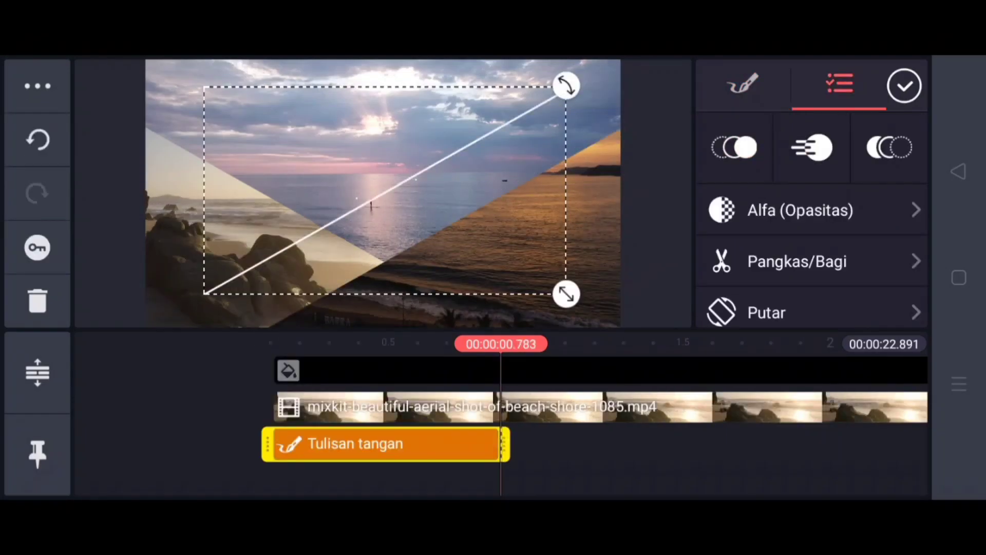
# Step: Scale the line and align it with the sunset triangle's diagonal edge
pyautogui.moveTo(568, 293)
pyautogui.mouseDown()
pyautogui.moveTo(572, 308)
pyautogui.moveTo(581, 301)
pyautogui.mouseUp()
pyautogui.moveTo(472, 219); pyautogui.dragTo(537, 245)
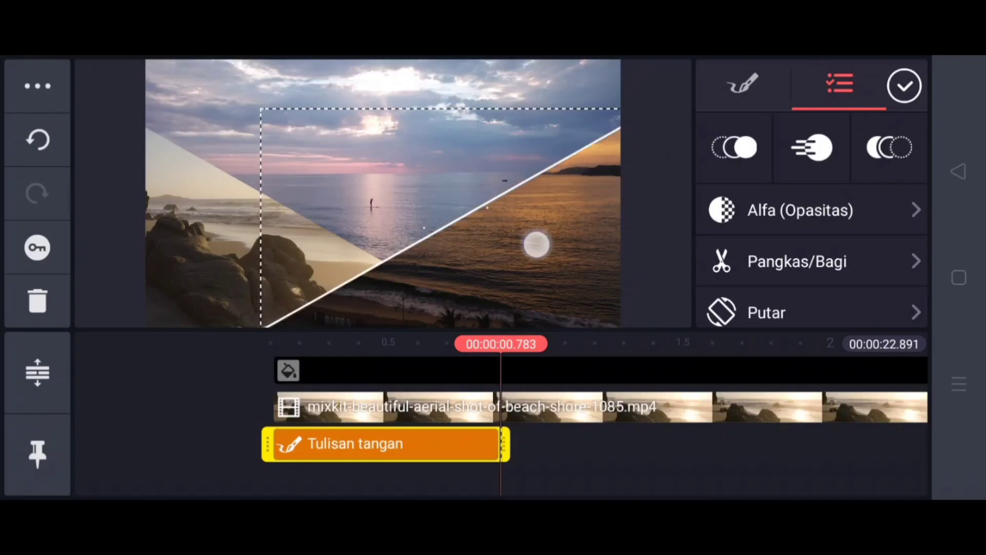
pyautogui.click(905, 86)
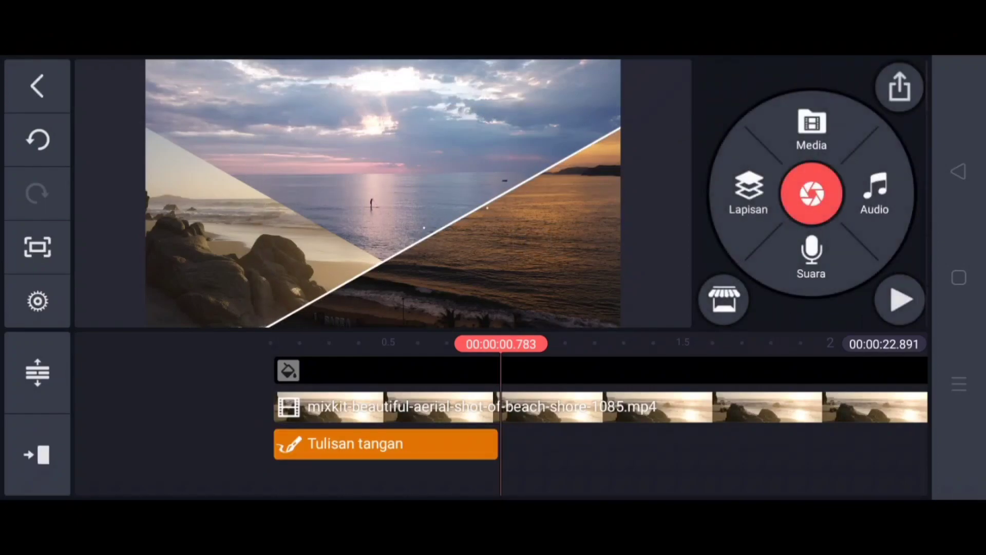
# Step: Stretch the line layer on the timeline to span the whole project
pyautogui.click(395, 446)
pyautogui.moveTo(495, 444); pyautogui.dragTo(933, 452)
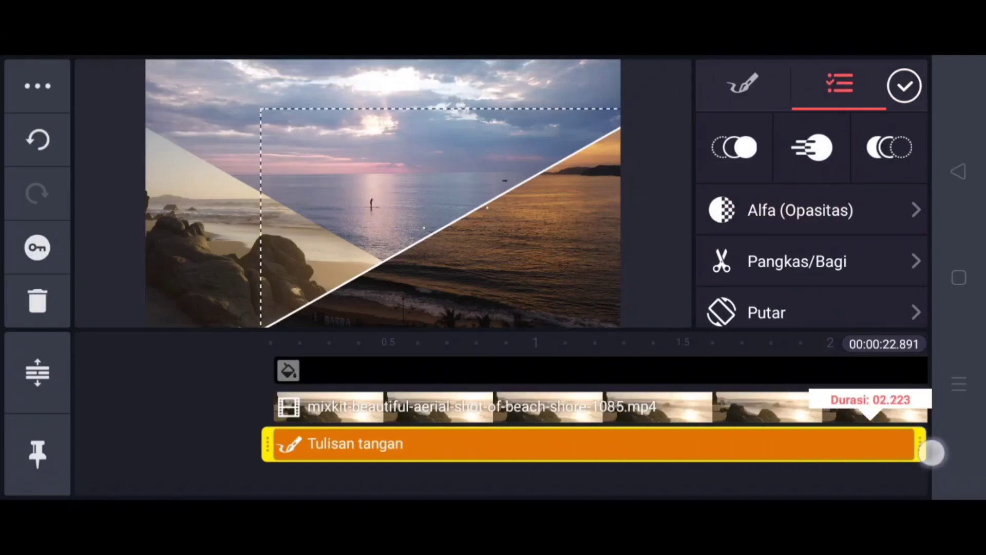
pyautogui.moveTo(431, 445); pyautogui.dragTo(803, 428)
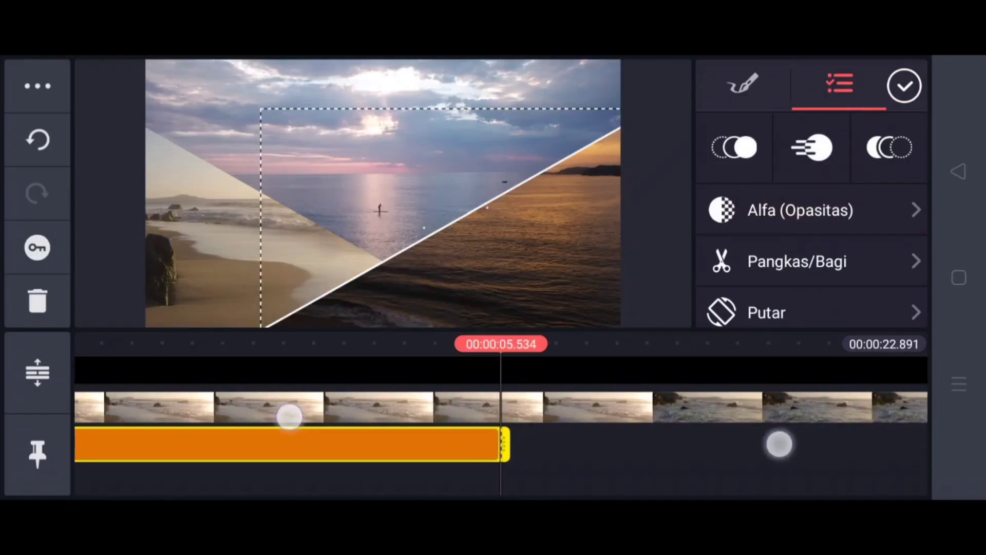
pyautogui.click(590, 456)
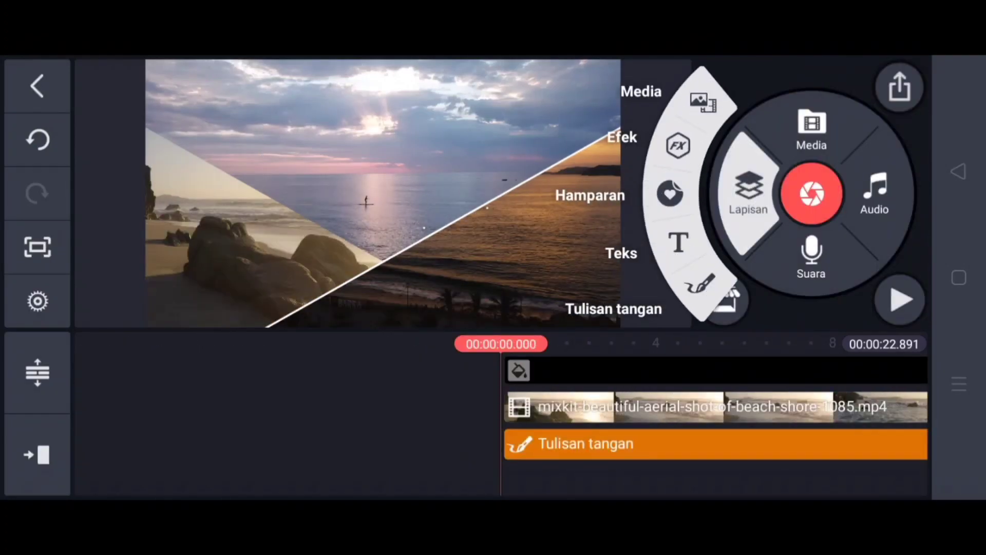
# Step: Draw a second handwriting layer with a thin straight-line stroke along the beach triangle's edge
pyautogui.click(684, 283)
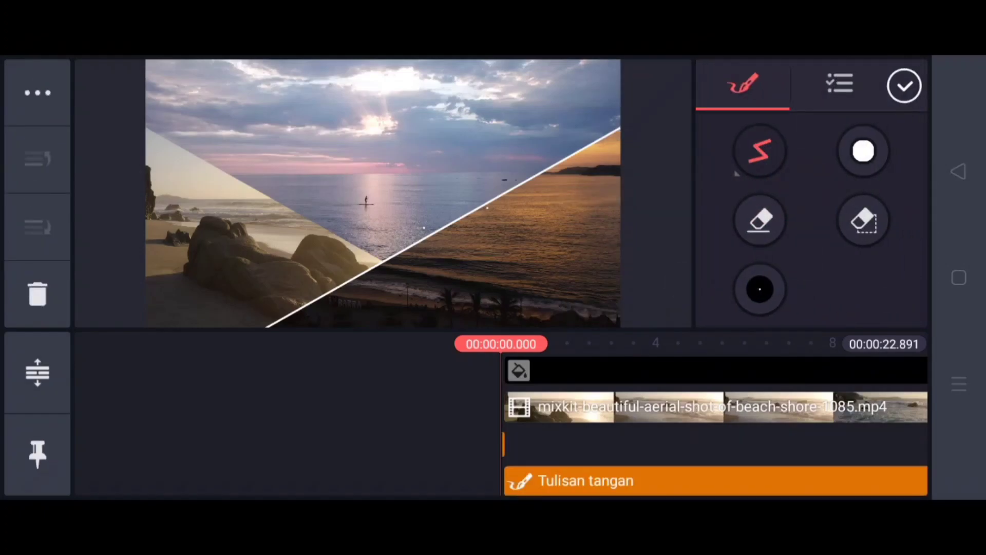
pyautogui.click(760, 150)
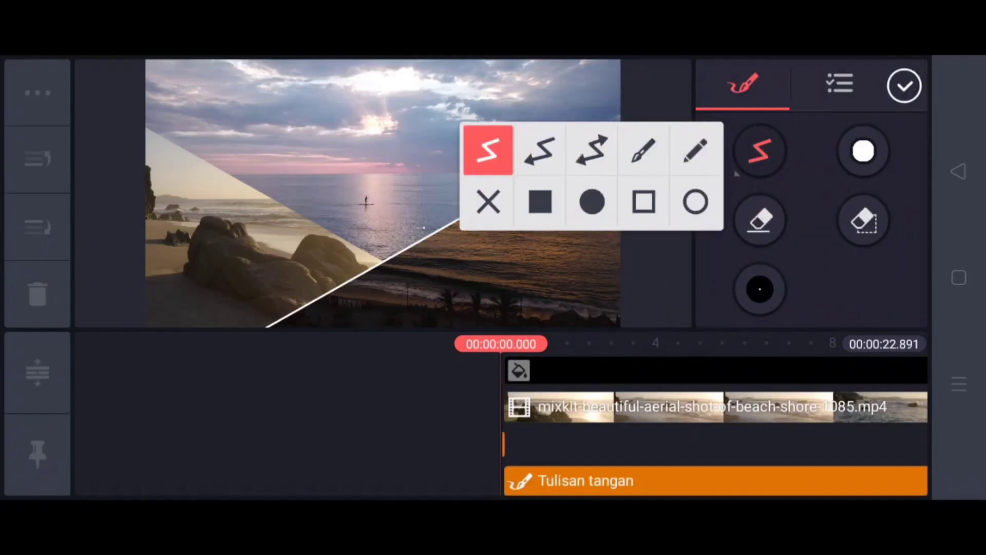
pyautogui.click(763, 150)
pyautogui.click(751, 297)
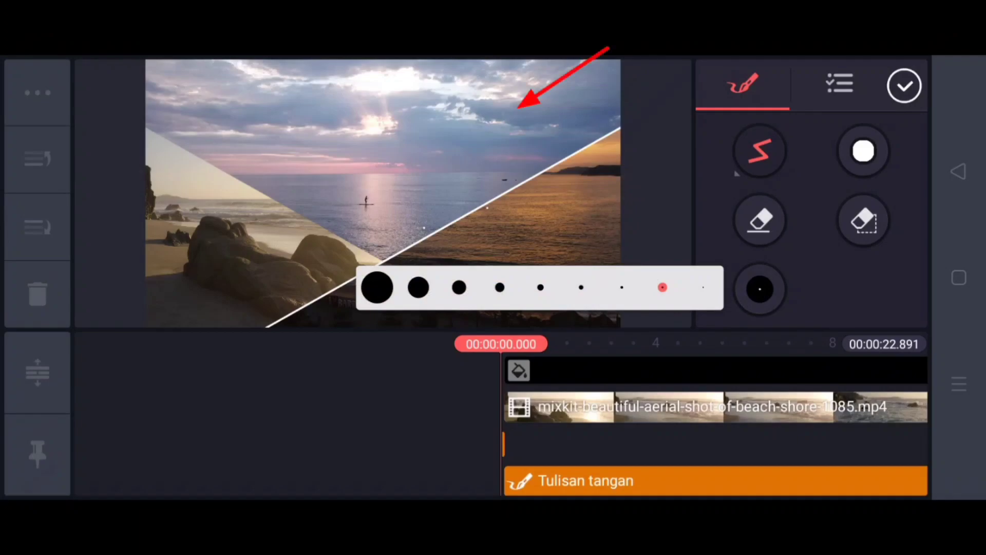
pyautogui.click(663, 287)
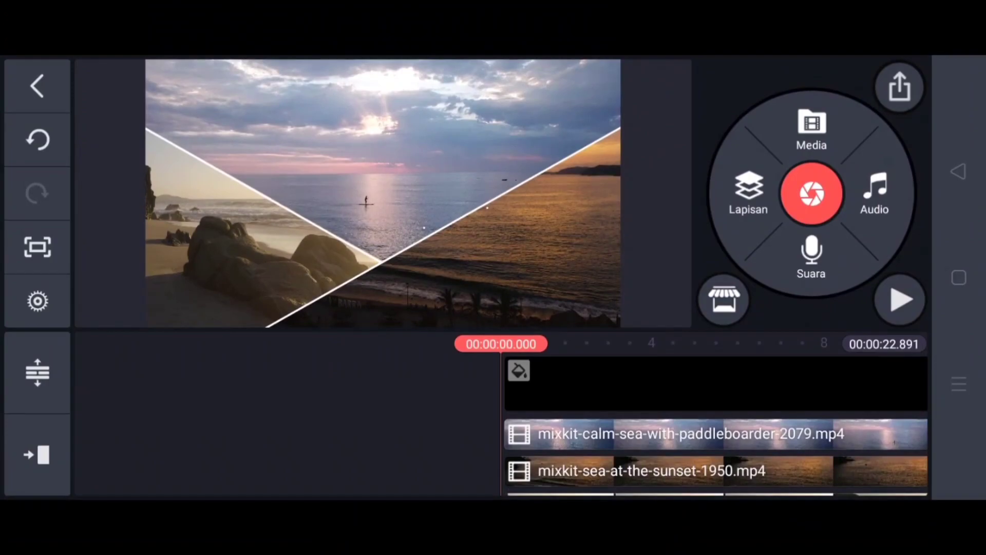
# Step: Pick a song from the audio browser's Download folder and add it as background music
pyautogui.click(875, 195)
pyautogui.moveTo(88, 201); pyautogui.dragTo(84, 135)
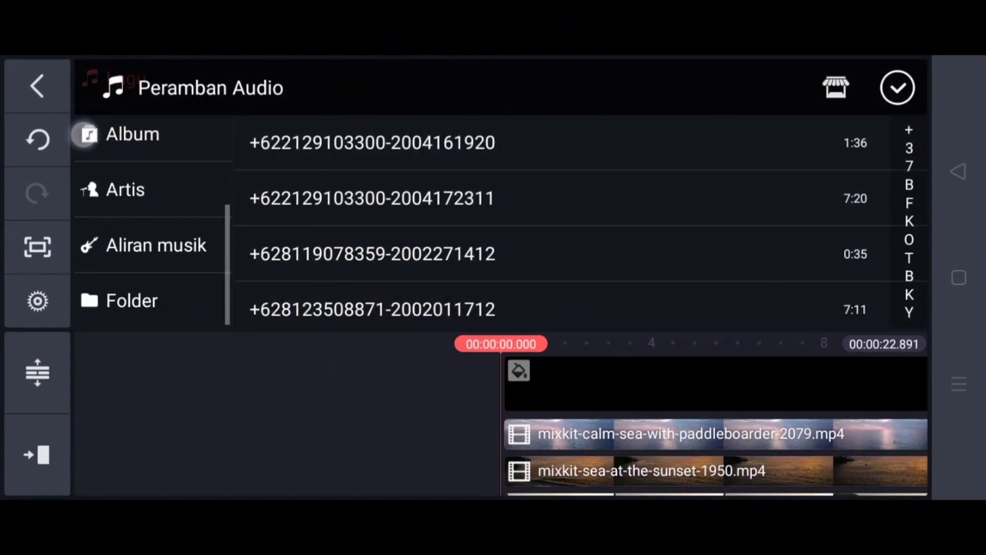
pyautogui.click(133, 300)
pyautogui.click(286, 194)
pyautogui.click(735, 146)
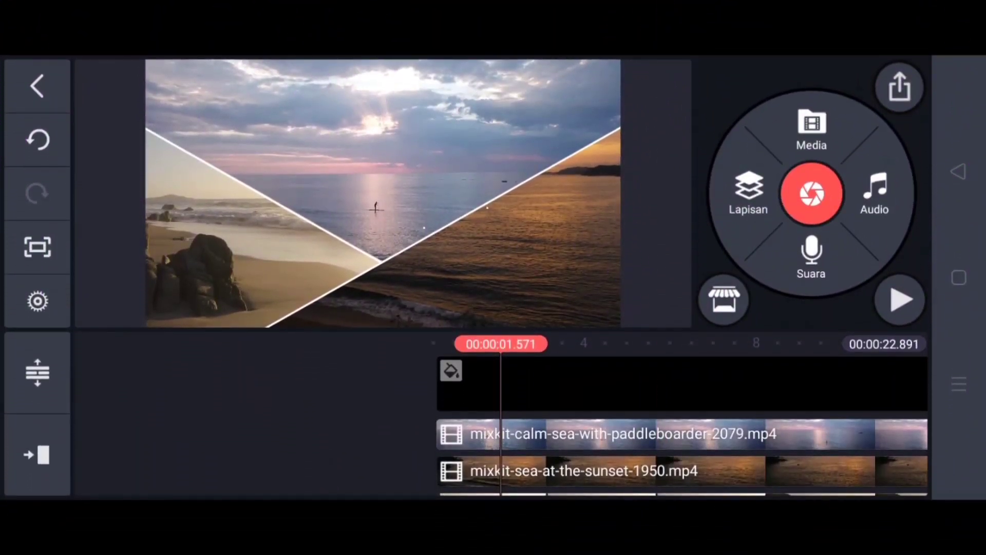
# Step: Start exporting the video at FHD 1080p with a high bitrate
pyautogui.click(899, 86)
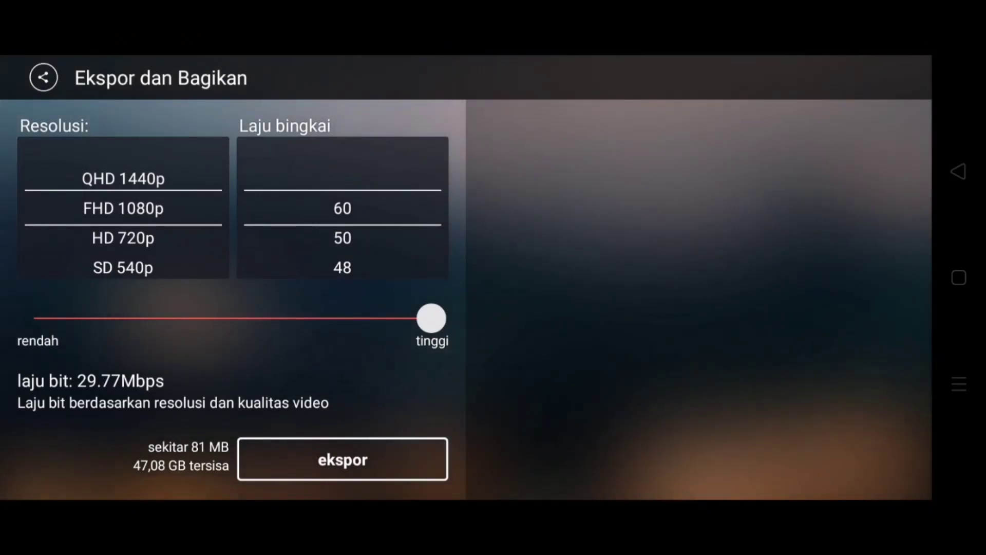
pyautogui.click(343, 459)
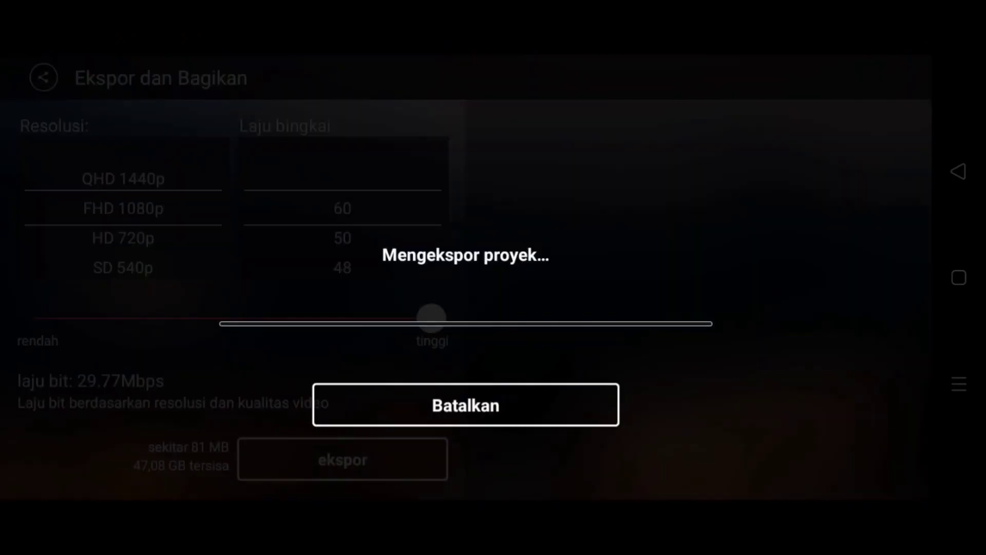